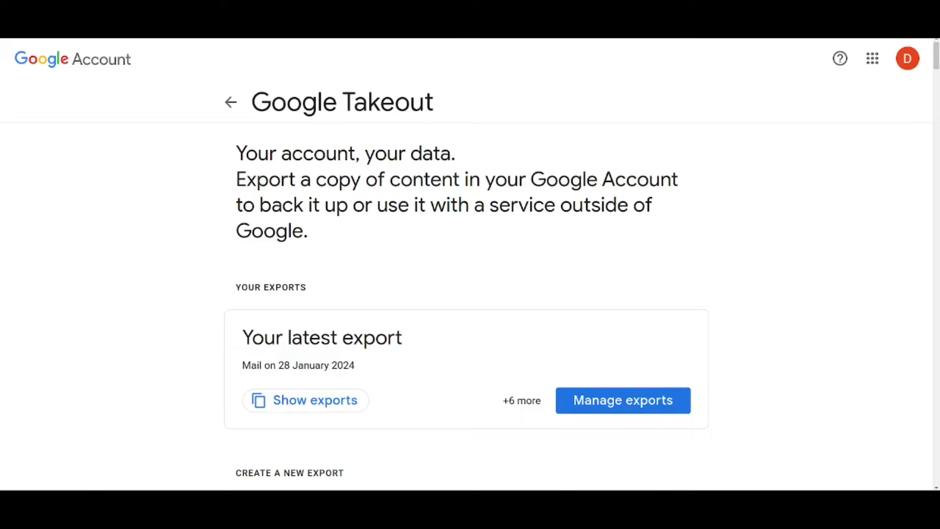
Step: Deselect all products, then tick only Mail so 1 of 58 products is selected
scroll(634, 225, "down", 7)
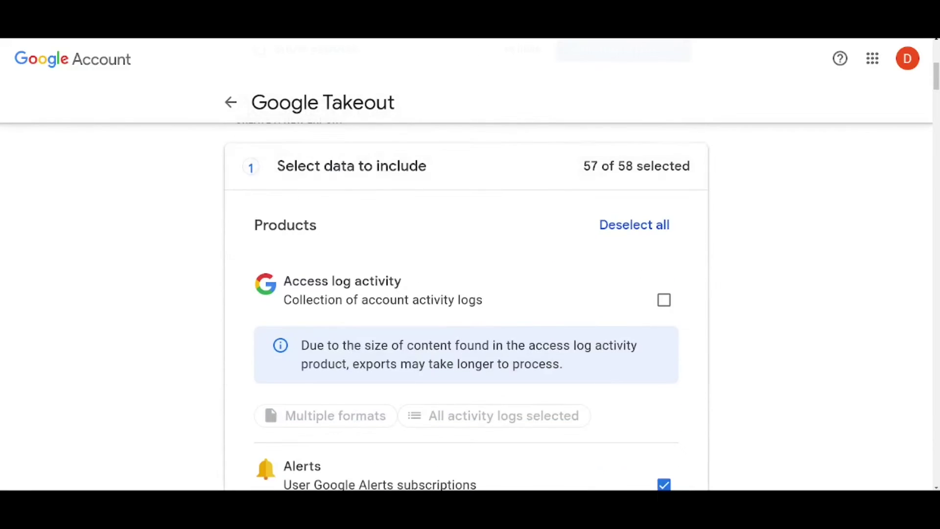
left_click(634, 225)
scroll(466, 328, "down", 20)
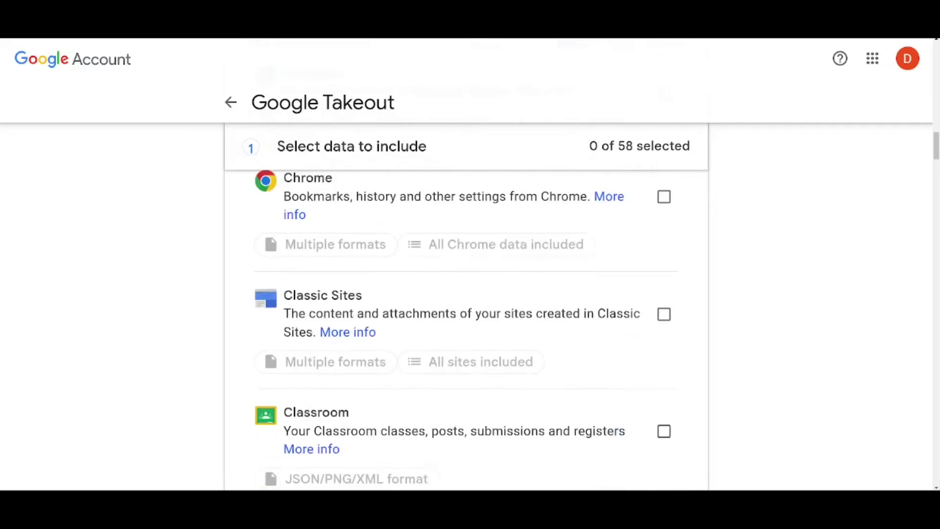
scroll(466, 328, "down", 20)
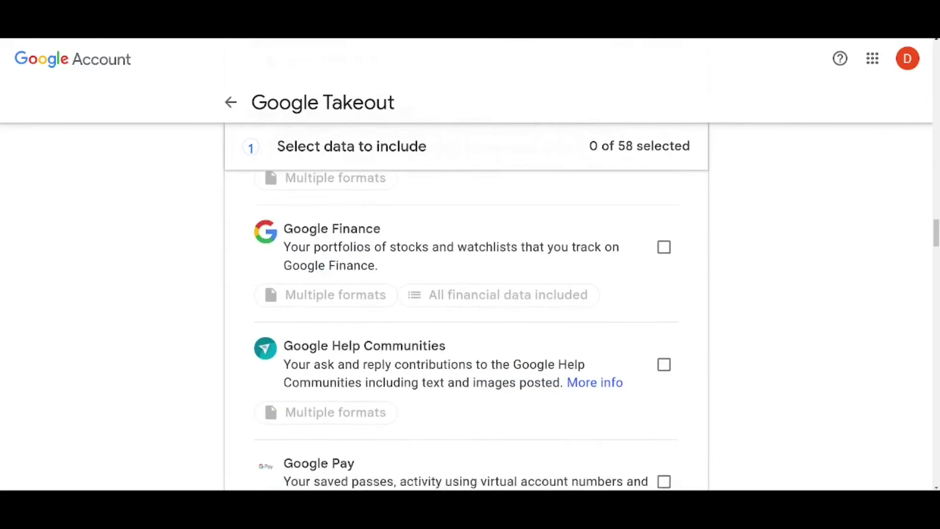
scroll(466, 328, "down", 20)
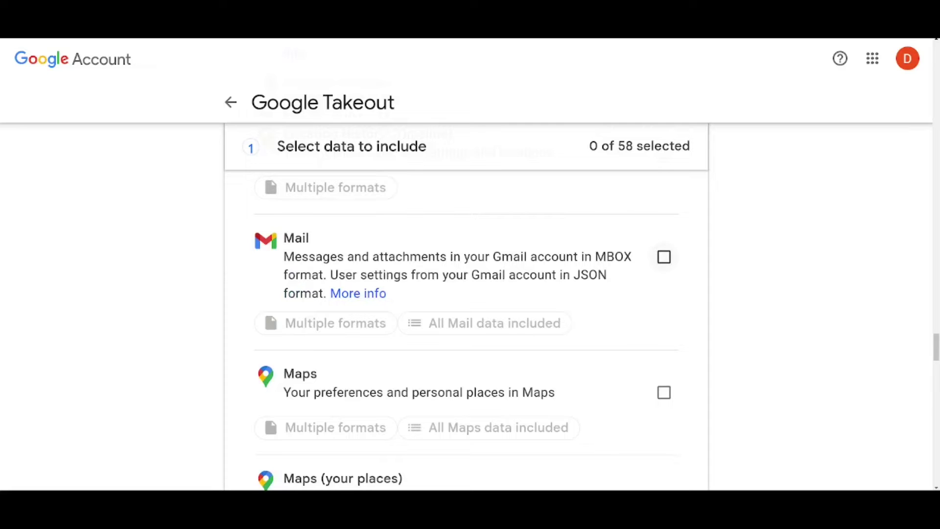
left_click(664, 257)
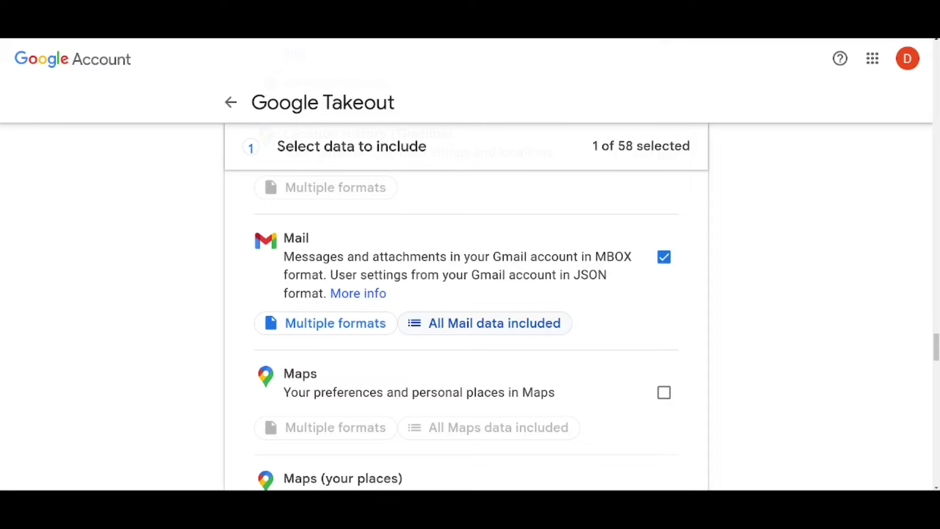
Step: Open Mail's label choices and untick 'Include all messages in Mail'
left_click(485, 323)
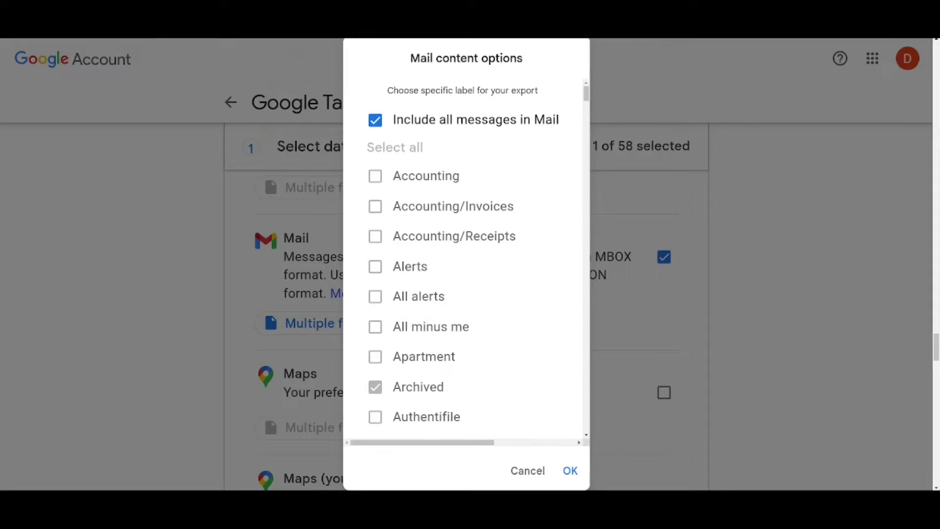
left_click(375, 120)
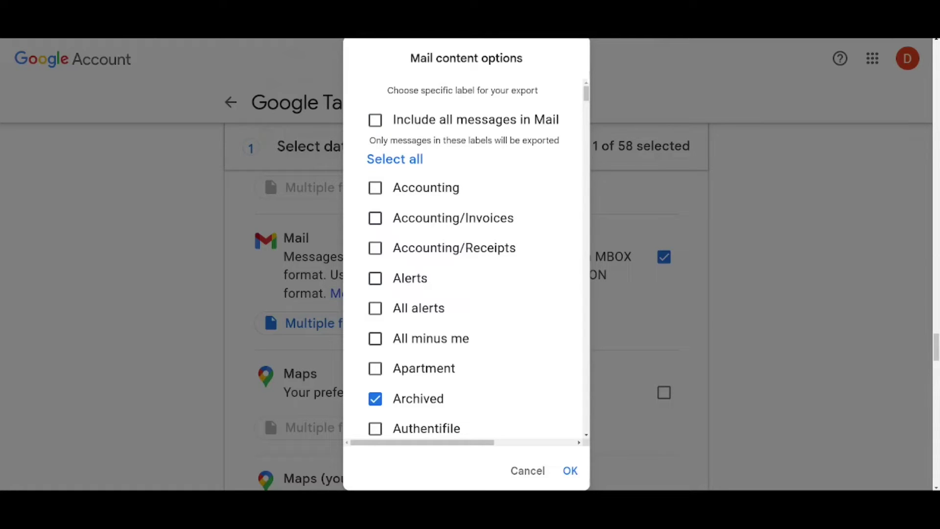
Step: Select all Mail labels, then cancel out of the Mail content options back to the product list
left_click(394, 159)
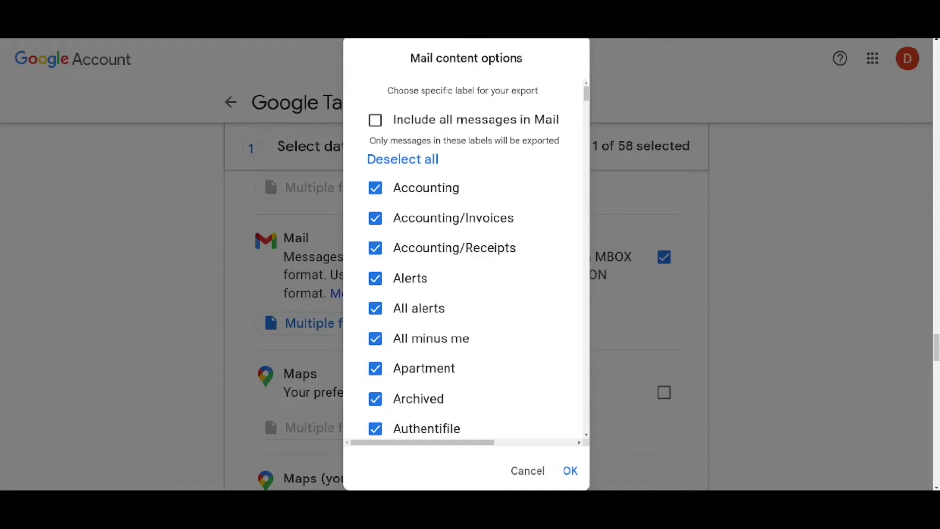
left_click(527, 471)
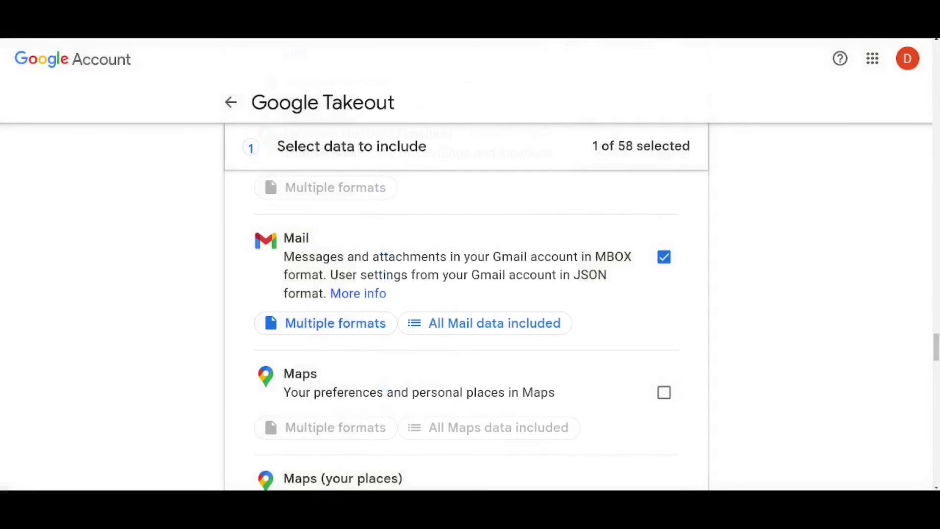
Step: Go to the delivery step and set the export to .tgz archives split at 10 GB
scroll(466, 319, "down", 15)
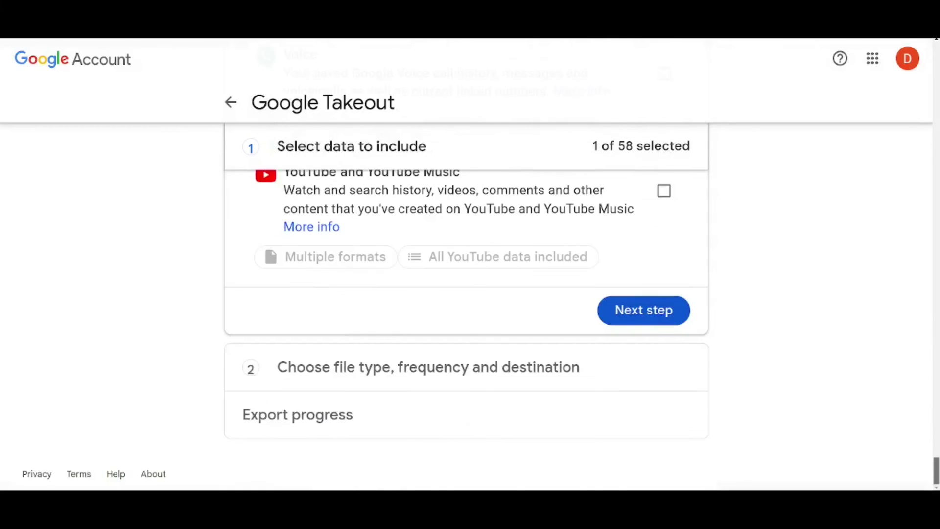
left_click(643, 310)
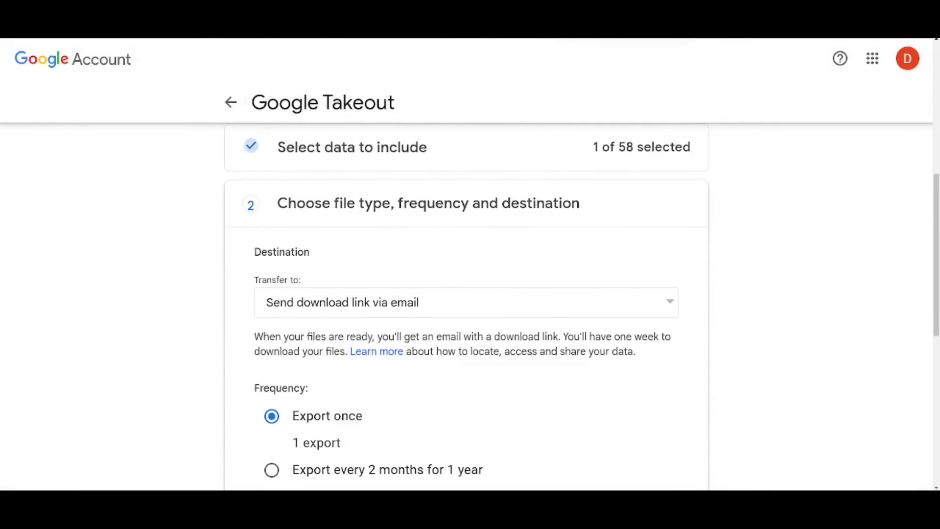
scroll(466, 307, "down", 5)
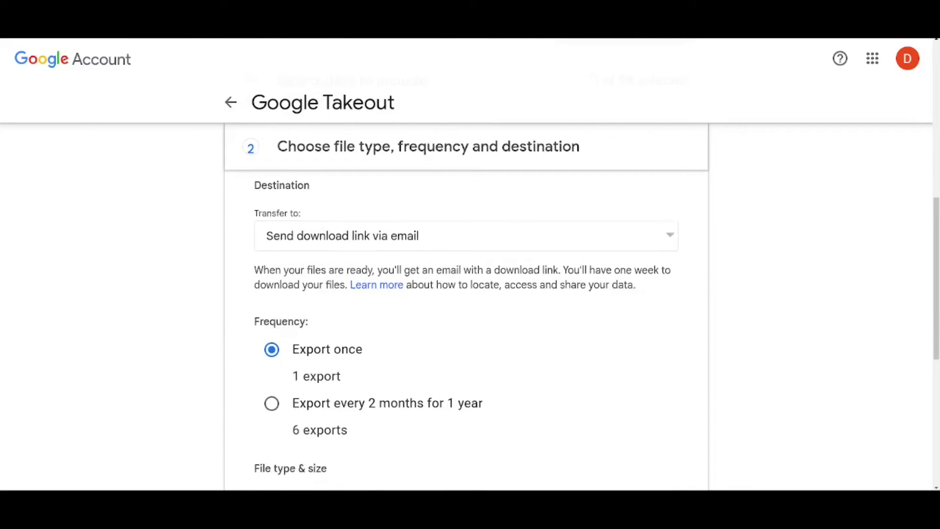
scroll(466, 318, "down", 1)
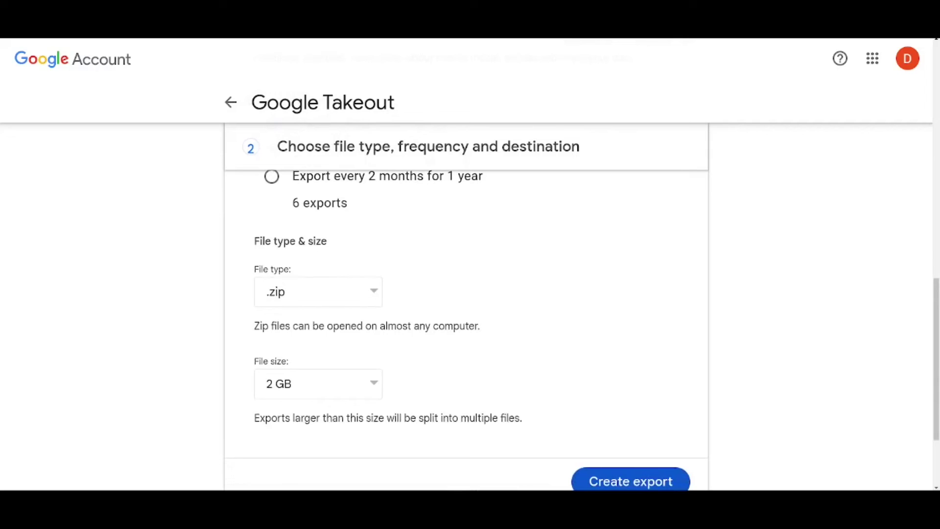
scroll(466, 314, "down", 1)
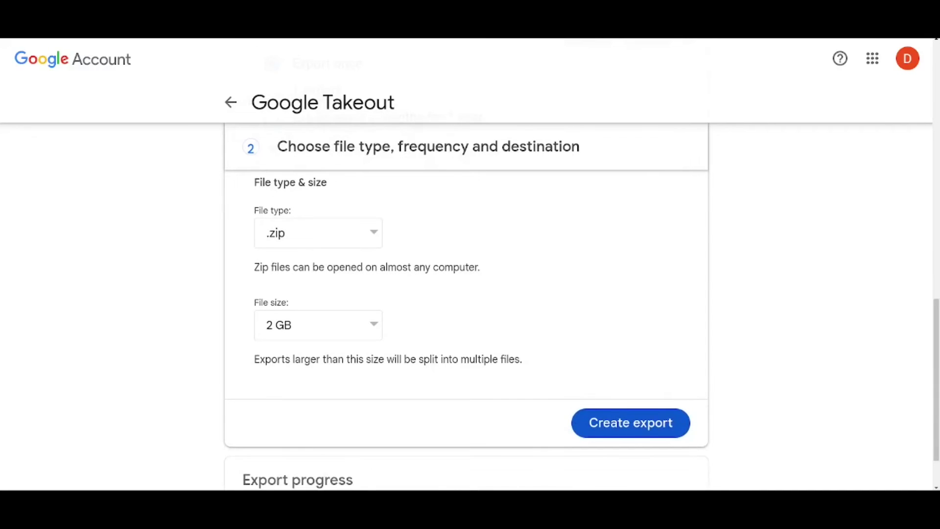
left_click(318, 233)
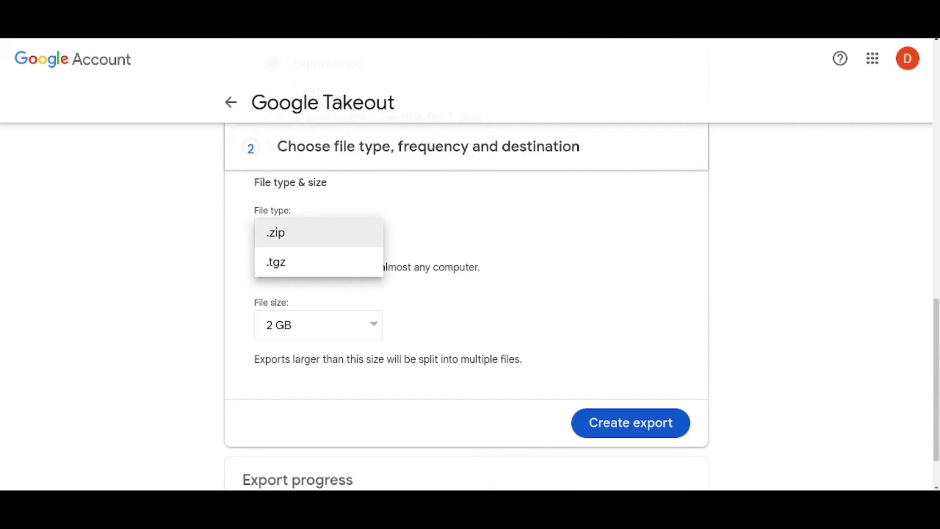
left_click(318, 261)
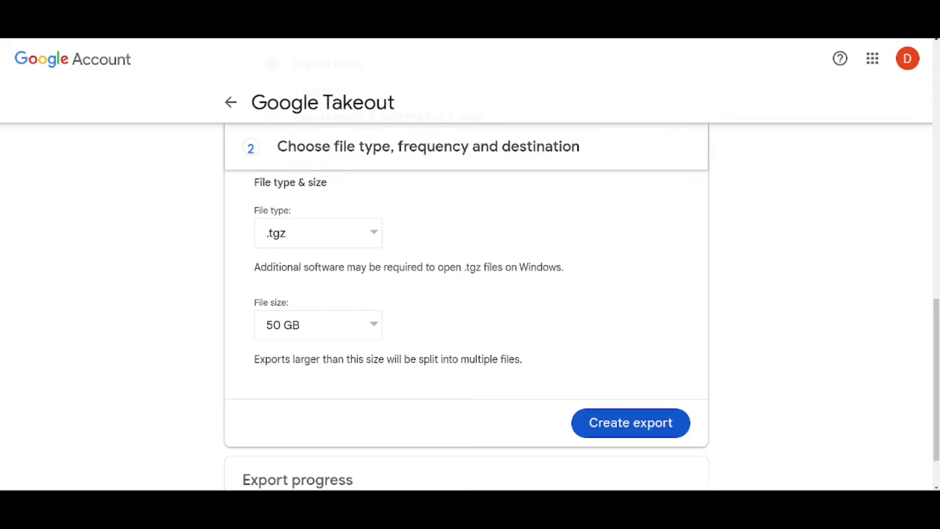
left_click(318, 324)
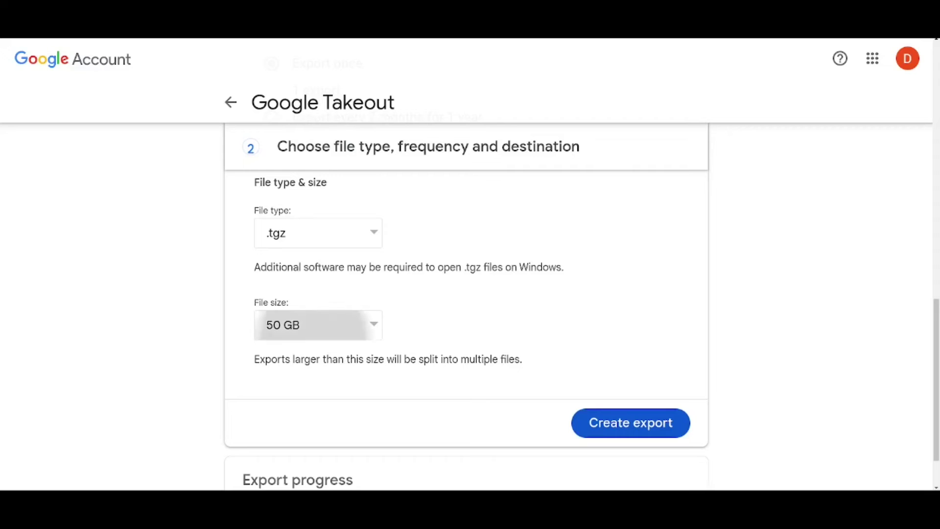
left_click(296, 295)
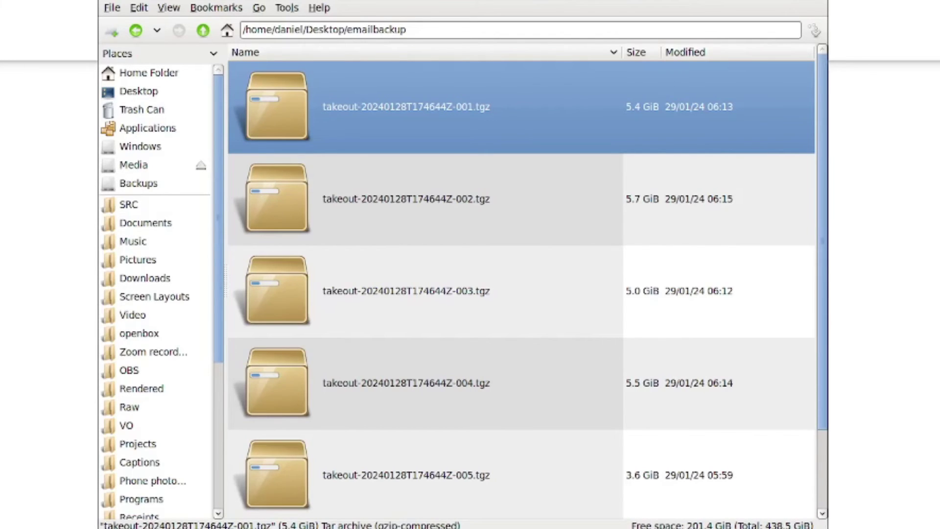
Step: Open takeout-20240128T174644Z-001.tgz from the emailbackup folder in Archive Manager
scroll(521, 290, "down", 2)
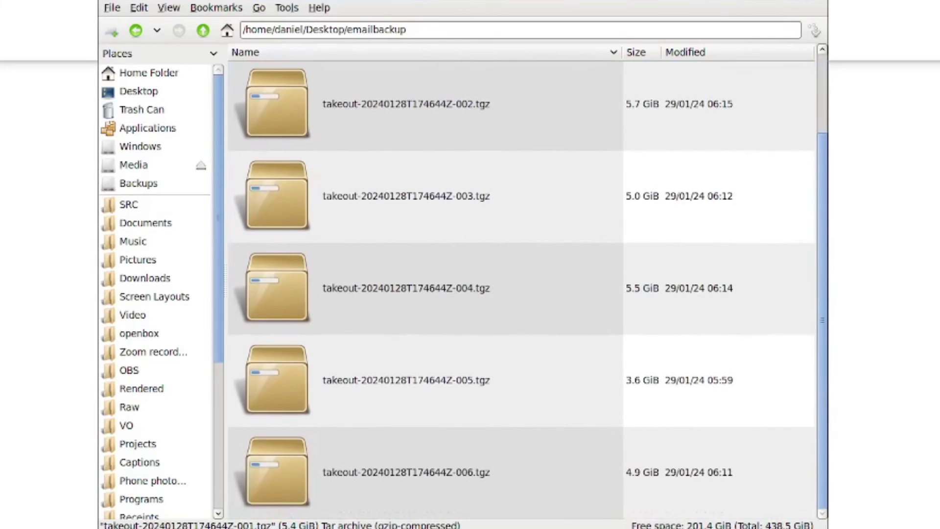
scroll(521, 291, "up", 2)
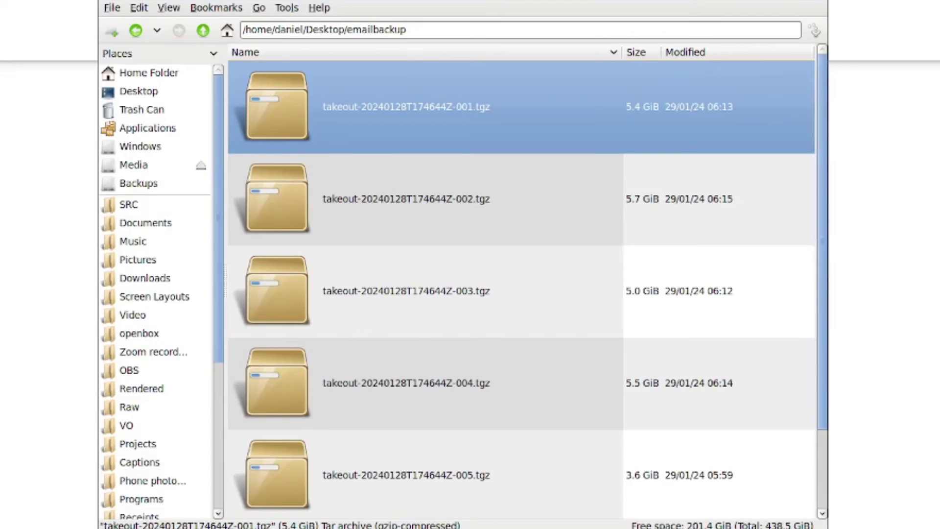
key("Return")
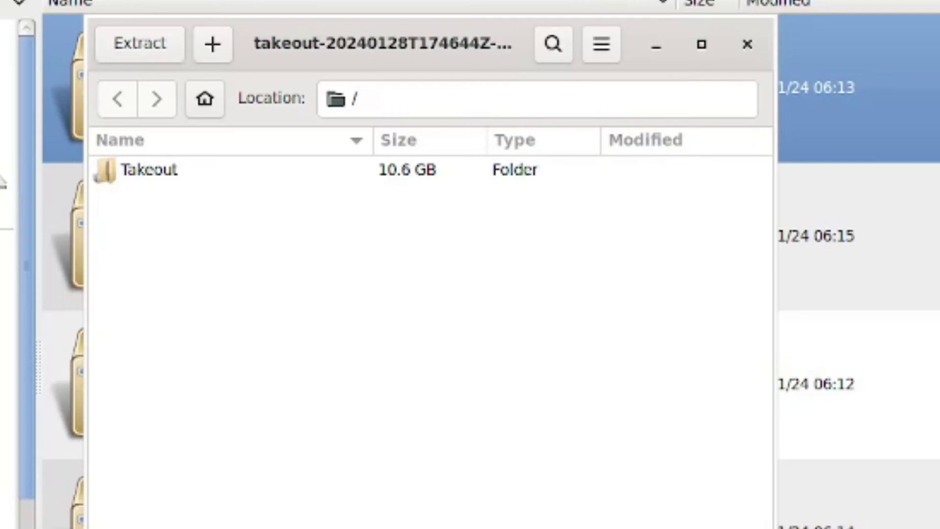
Step: Browse into Takeout/Mail in the archive and widen the Name column to show full .mbox names
left_click(149, 170)
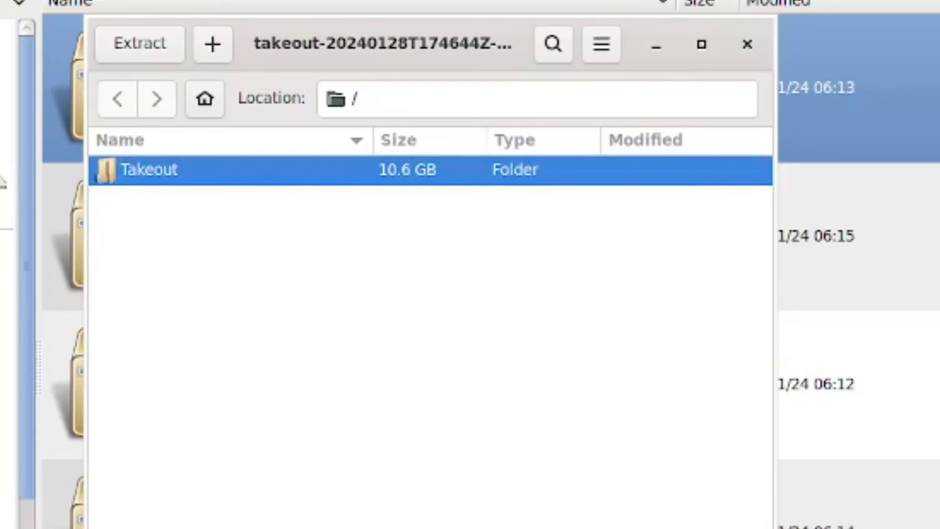
left_click_drag(382, 43, 267, 5)
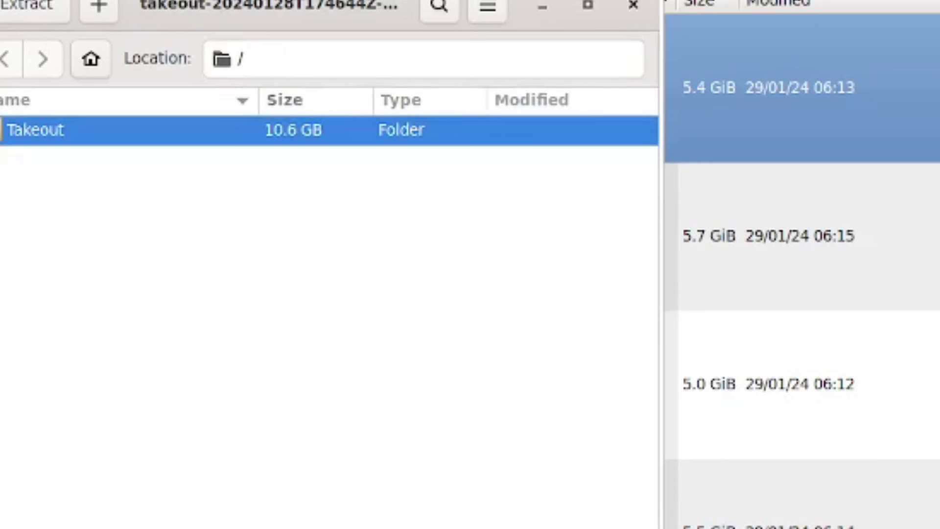
left_click_drag(275, 6, 383, 18)
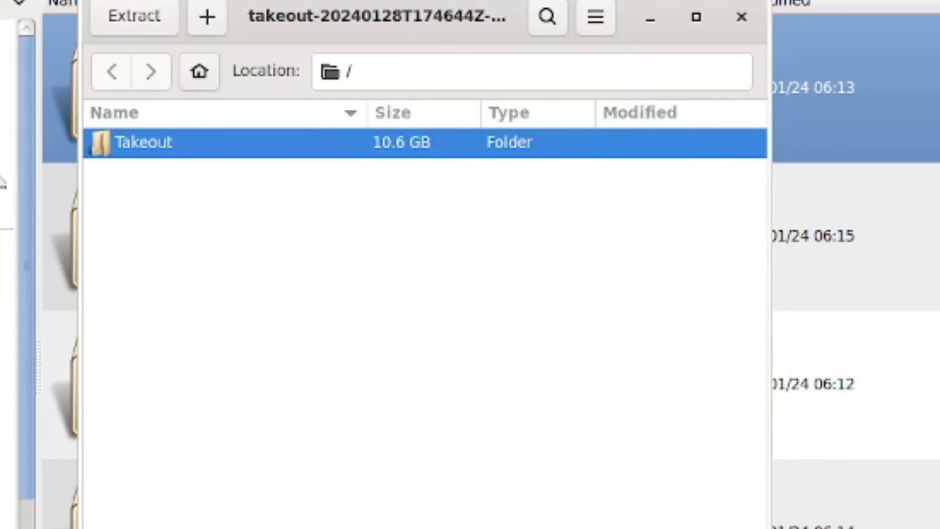
key("Return")
key("Down")
key("Return")
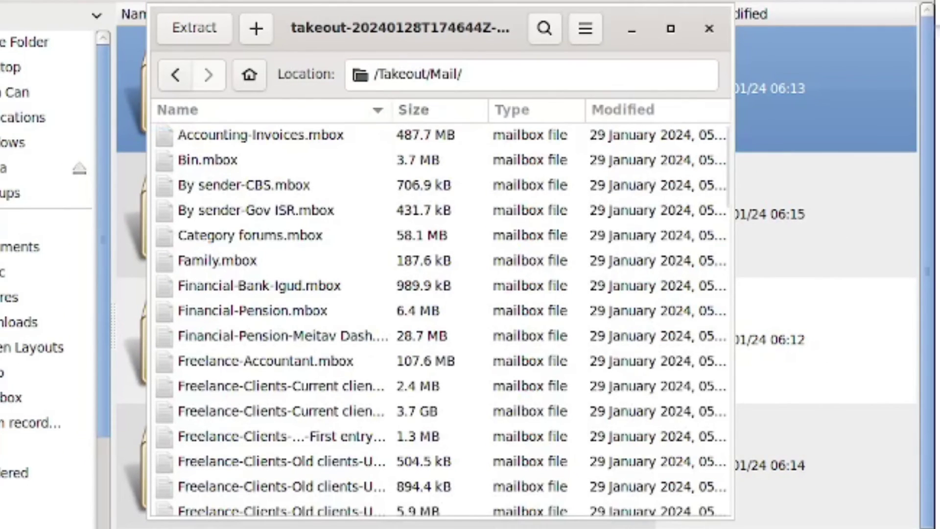
mouse_move(391, 110)
left_mouse_down()
mouse_move(519, 109)
mouse_move(405, 109)
left_mouse_up()
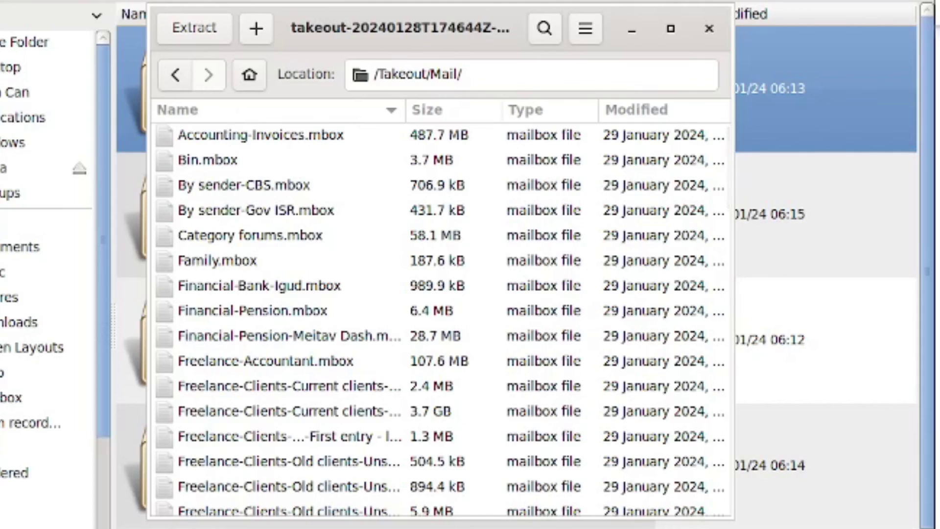
Step: Extract only Financial-Bank-Igud.mbox from the archive to the Desktop
right_click(284, 290)
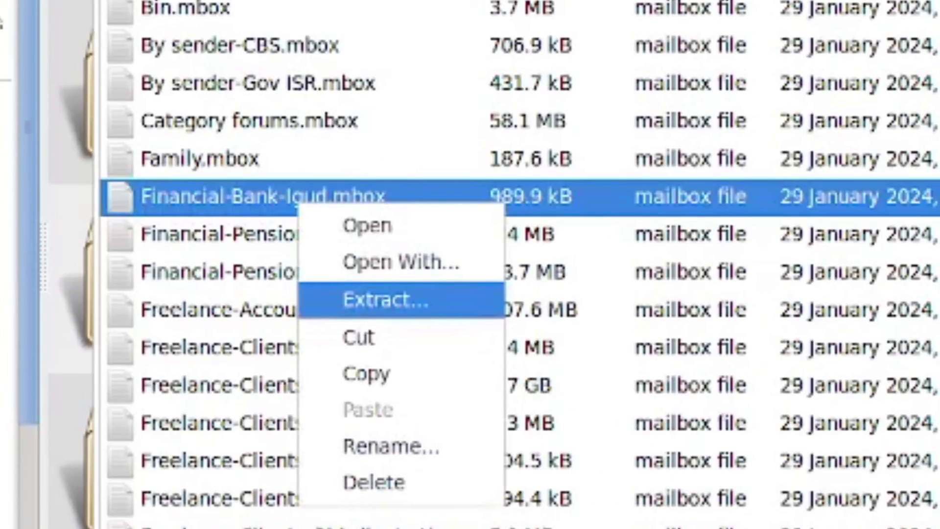
left_click(340, 354)
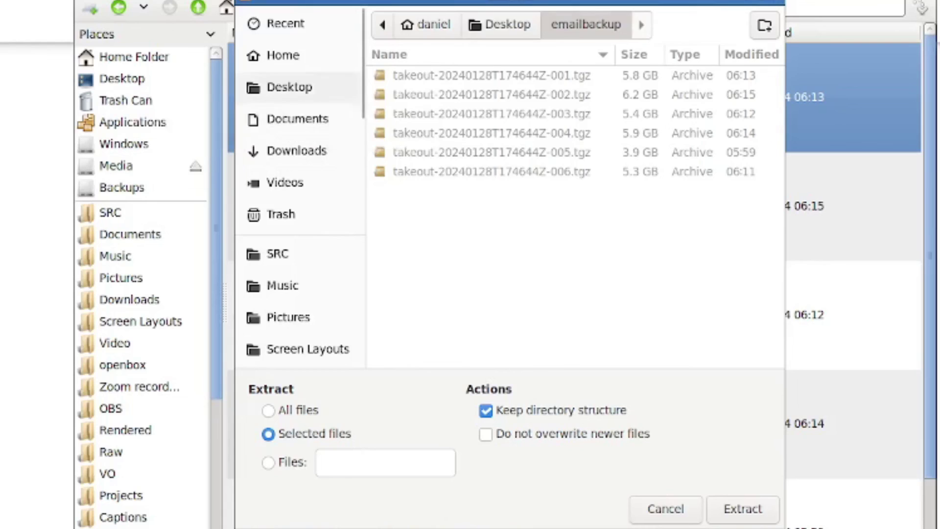
left_click(289, 87)
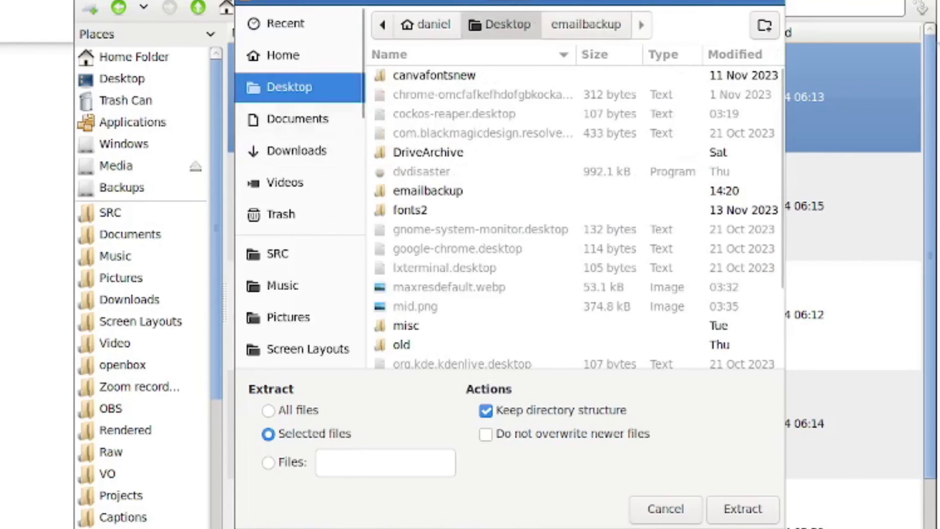
key("Return")
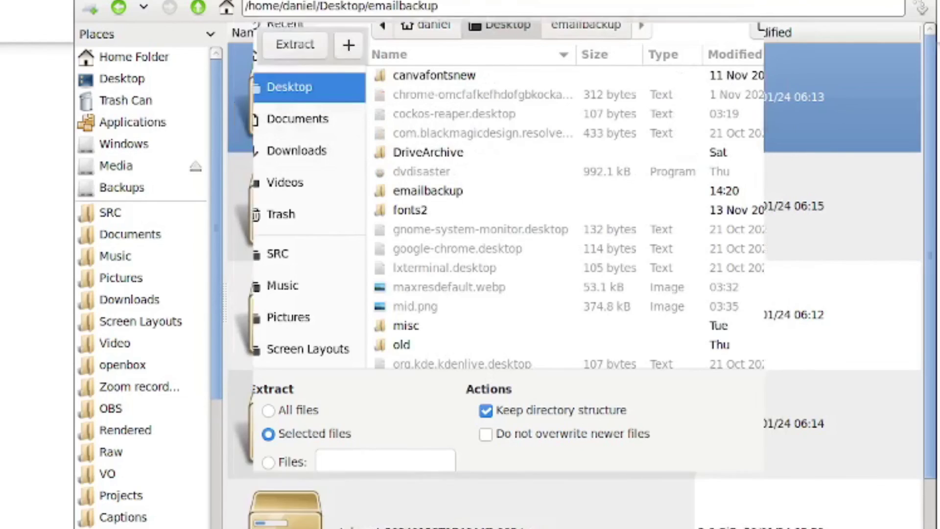